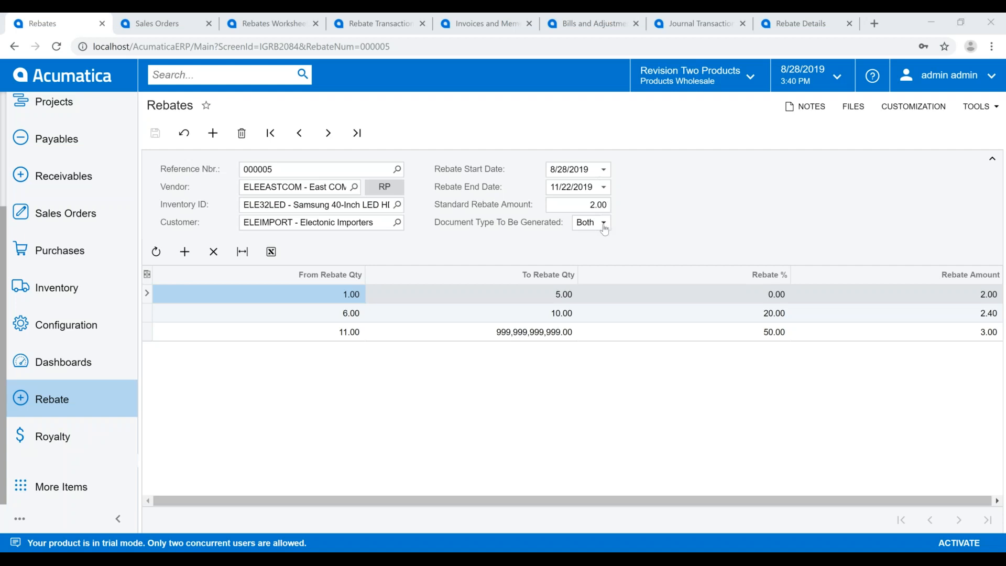
Choose Both as the document type to be generated for the rebate, and close the Rebates page.
{"action": "left_click", "coordinate": [604, 225]}
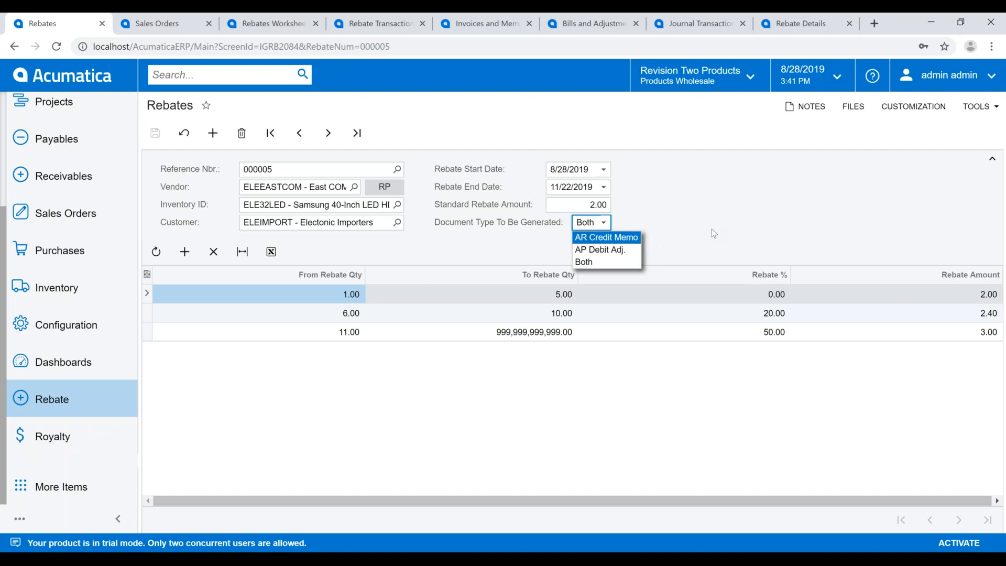
{"action": "left_click", "coordinate": [613, 262]}
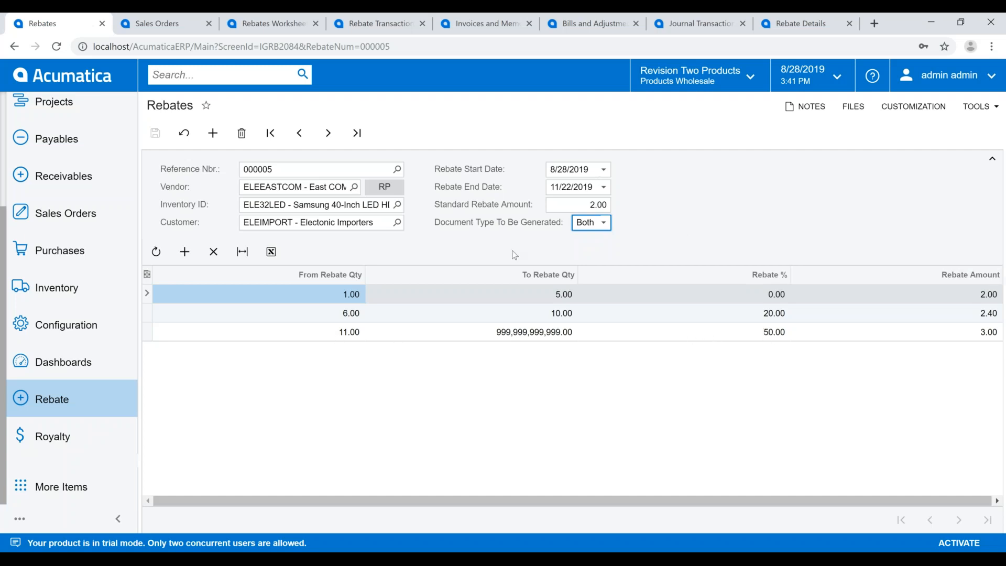
{"action": "left_click", "coordinate": [102, 23]}
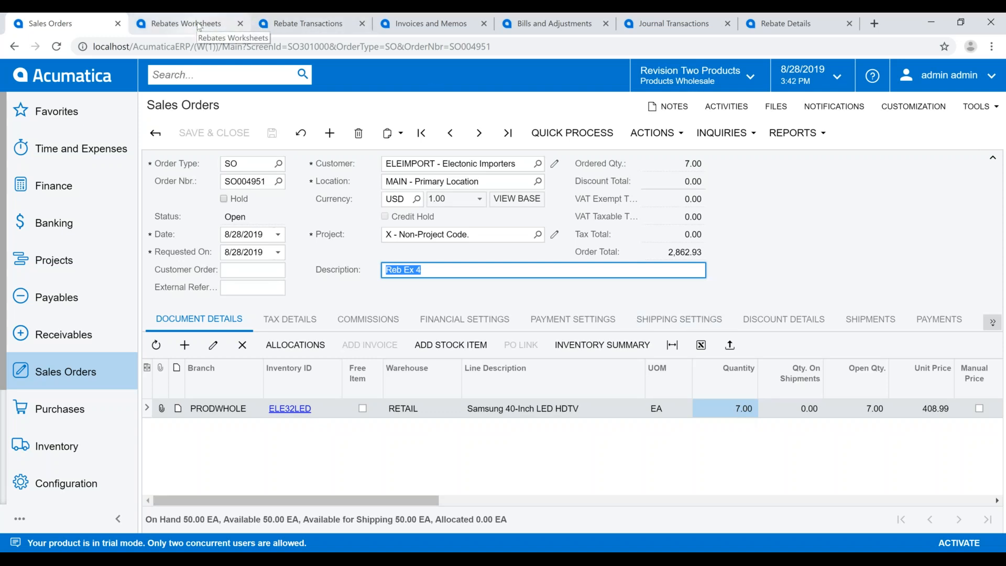
Quick-process the open Reb Ex 4 sales order from the RETAIL warehouse with today's shipment date, and dismiss the results.
{"action": "left_click", "coordinate": [576, 136]}
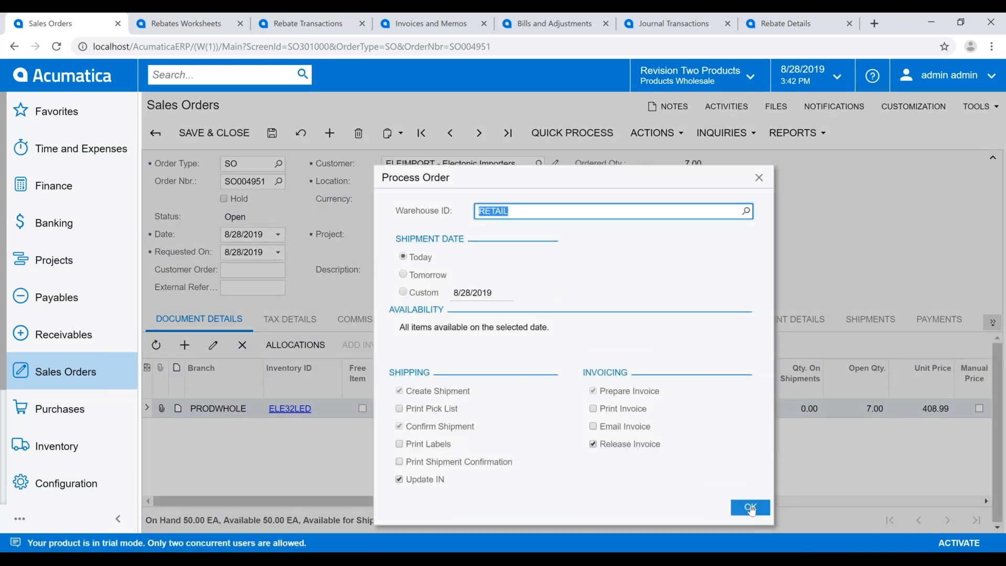
{"action": "left_click", "coordinate": [751, 508]}
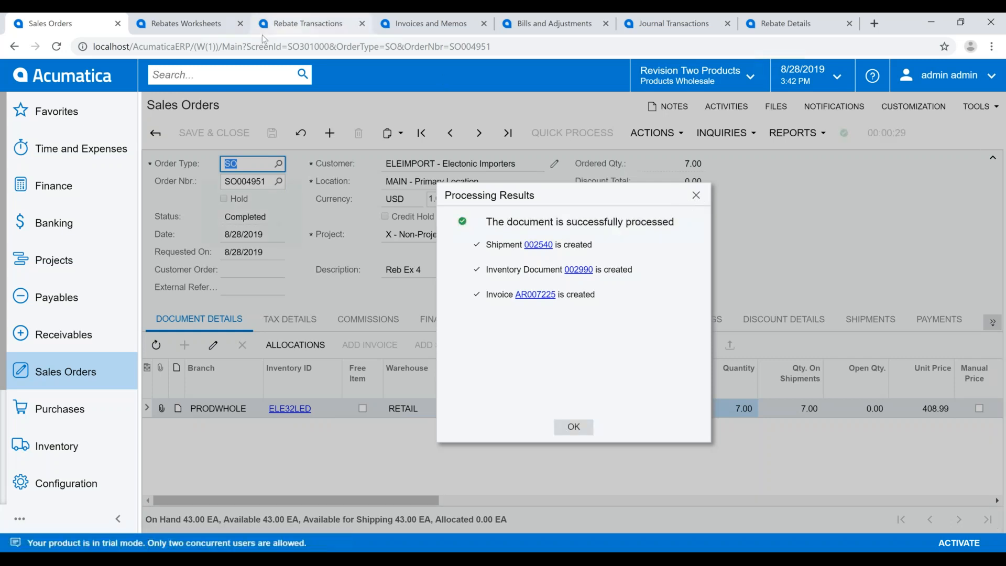
{"action": "left_click", "coordinate": [695, 195]}
Refresh Rebates Worksheets and open worksheet 000011 for vendor ELEEASTCOM and customer ELEIMPORT.
{"action": "left_click", "coordinate": [159, 26]}
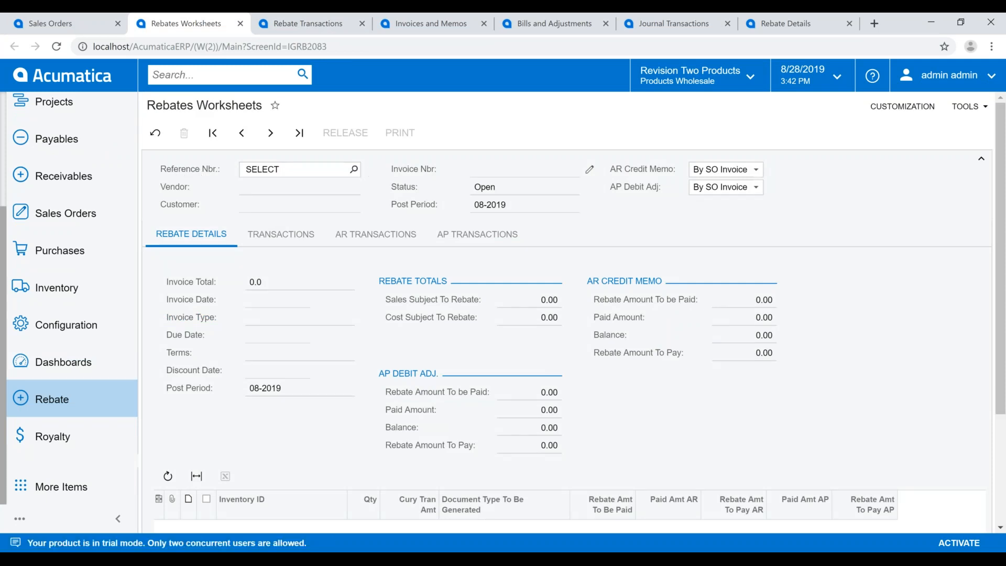
{"action": "left_click", "coordinate": [56, 46]}
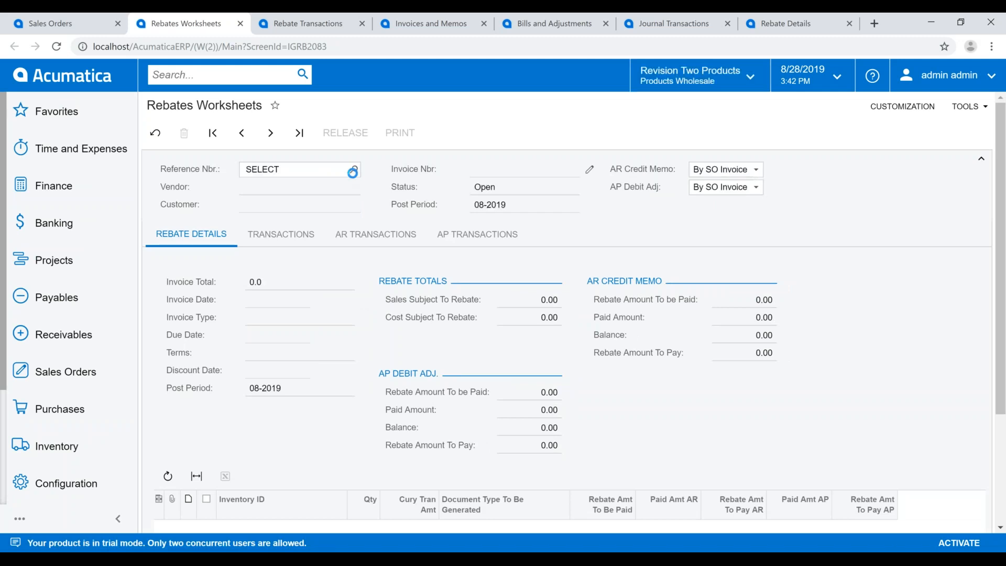
{"action": "left_click", "coordinate": [353, 169]}
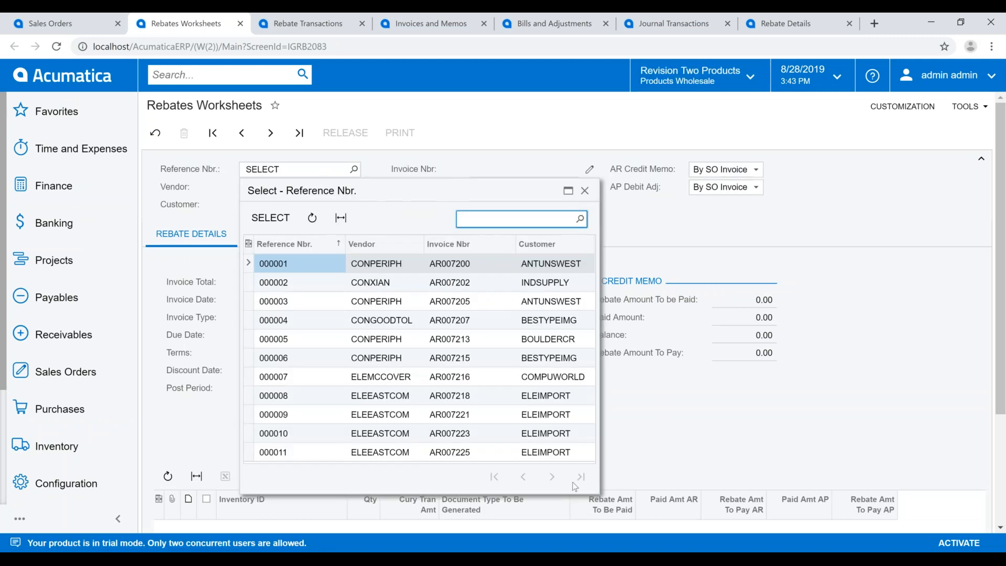
{"action": "double_click", "coordinate": [553, 452]}
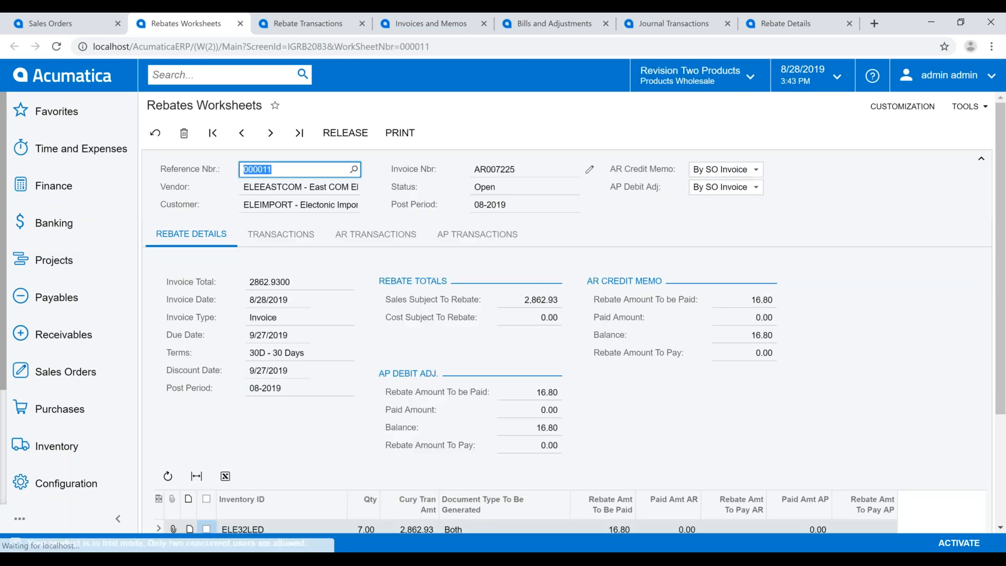
Select all lines of the worksheet for payment and check the ELE32LED line's AR and AP rebate amounts to pay.
{"action": "scroll", "coordinate": [774, 396], "scroll_direction": "down", "scroll_amount": 2}
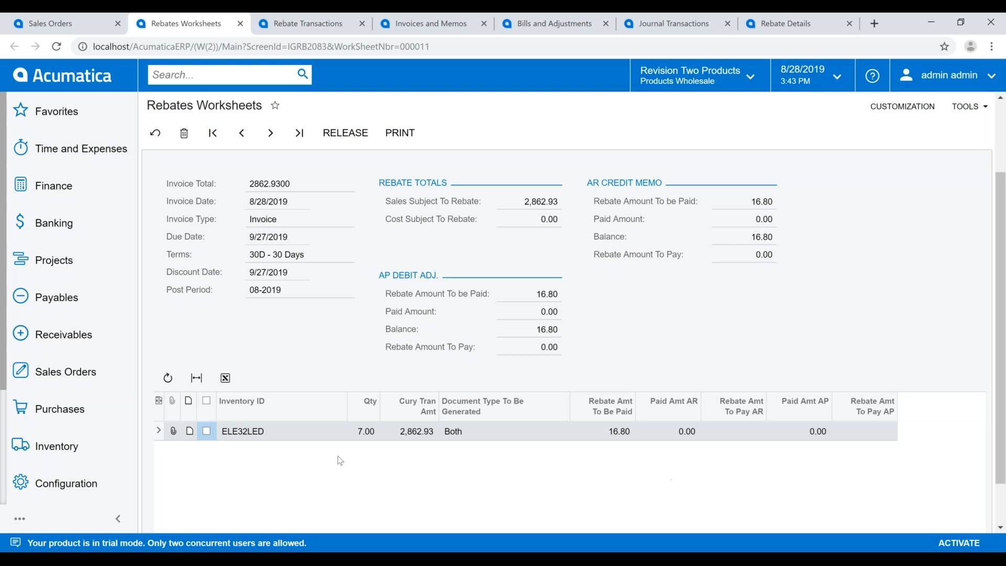
{"action": "left_click", "coordinate": [207, 403]}
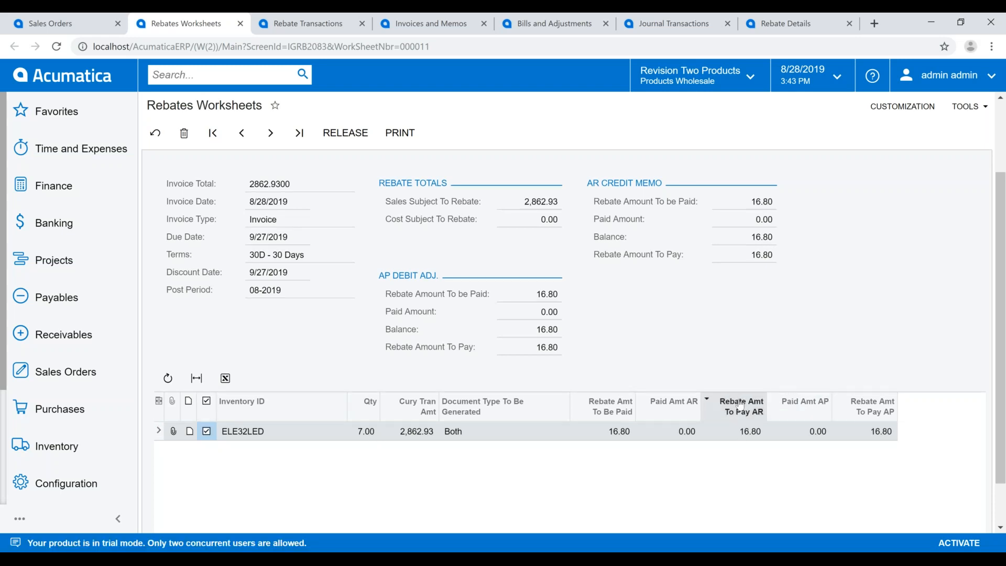
{"action": "left_click", "coordinate": [747, 438]}
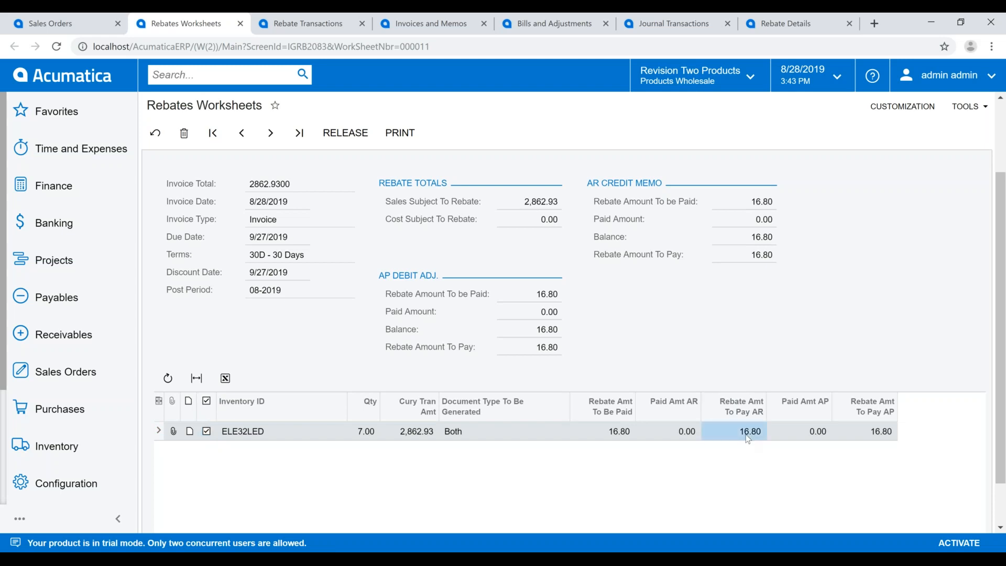
{"action": "left_click", "coordinate": [748, 438]}
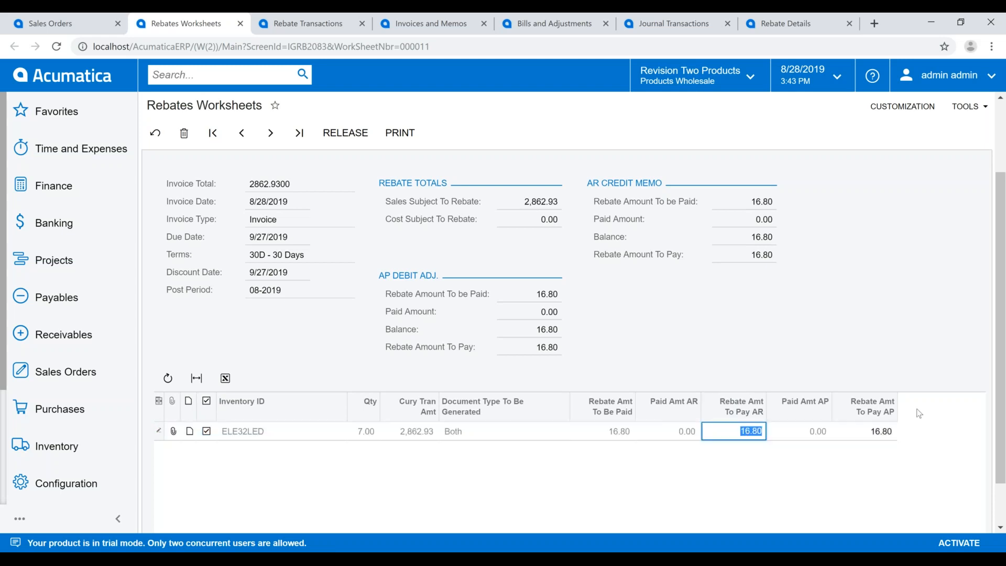
{"action": "left_click", "coordinate": [888, 436]}
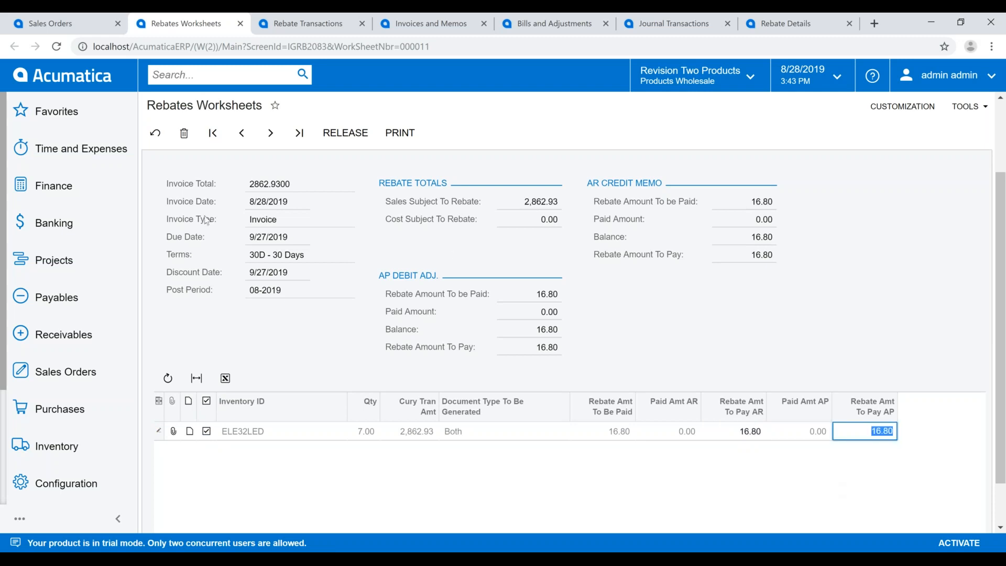
Check the worksheet's AR transactions and AP transactions.
{"action": "scroll", "coordinate": [206, 220], "scroll_direction": "up", "scroll_amount": 3}
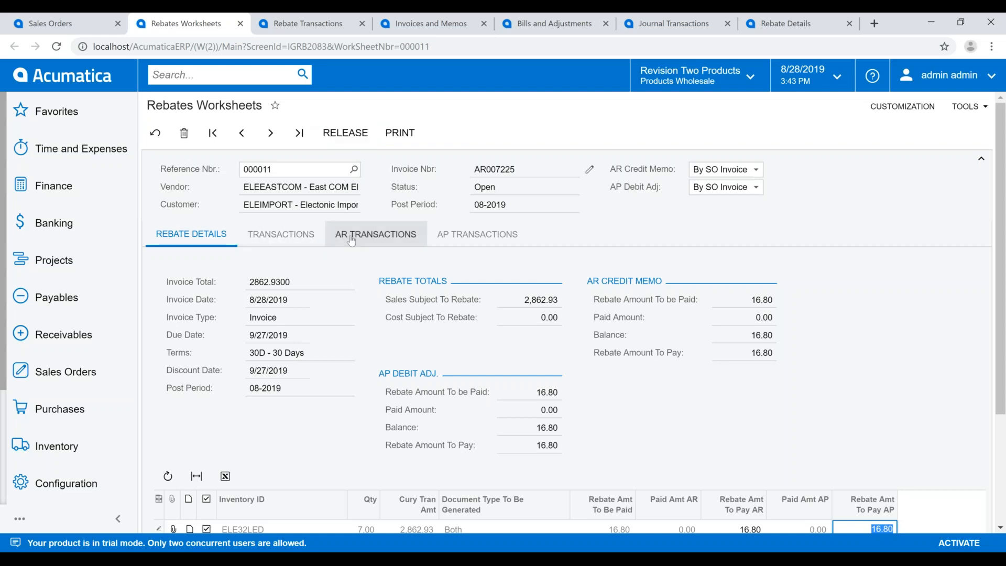
{"action": "left_click", "coordinate": [398, 245]}
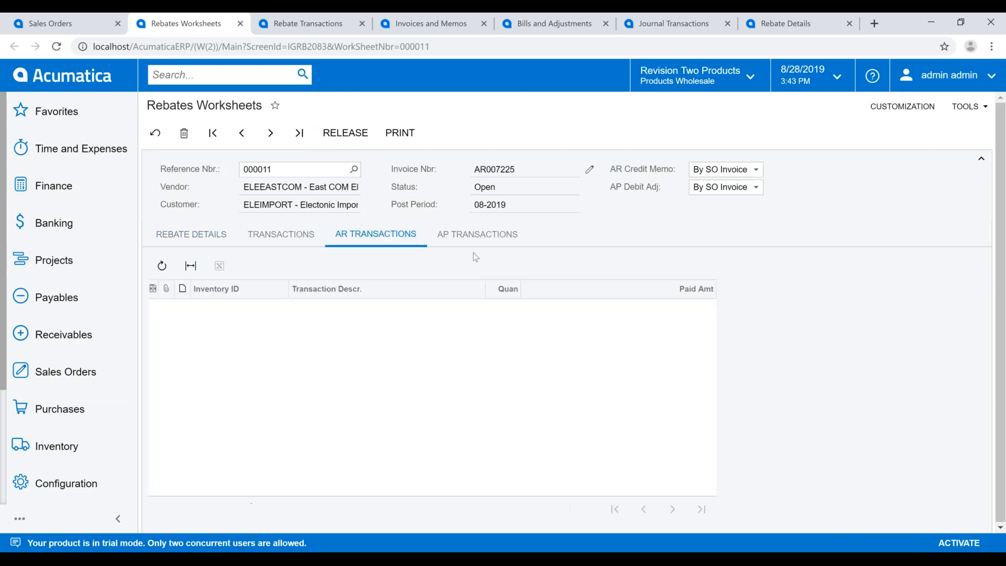
{"action": "left_click", "coordinate": [497, 240]}
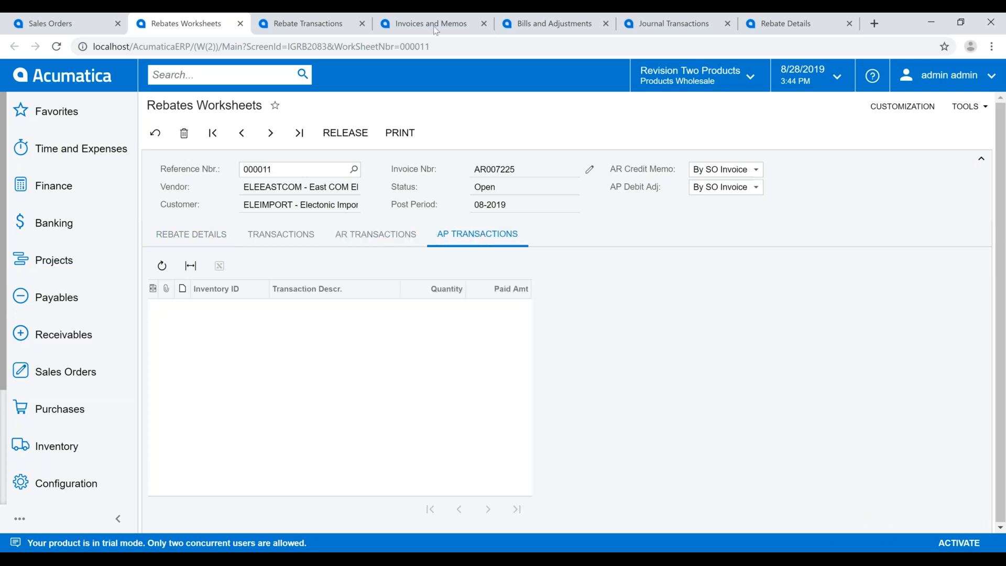
Refresh Rebate Transactions for ELEEASTCOM and ELEIMPORT, select all listed lines and process them.
{"action": "left_click", "coordinate": [334, 25]}
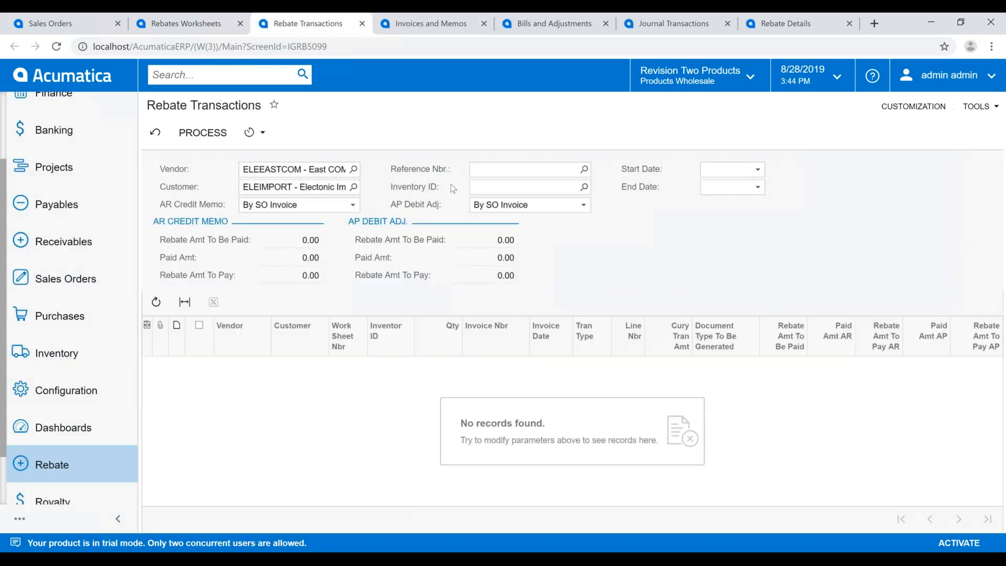
{"action": "left_click", "coordinate": [156, 302]}
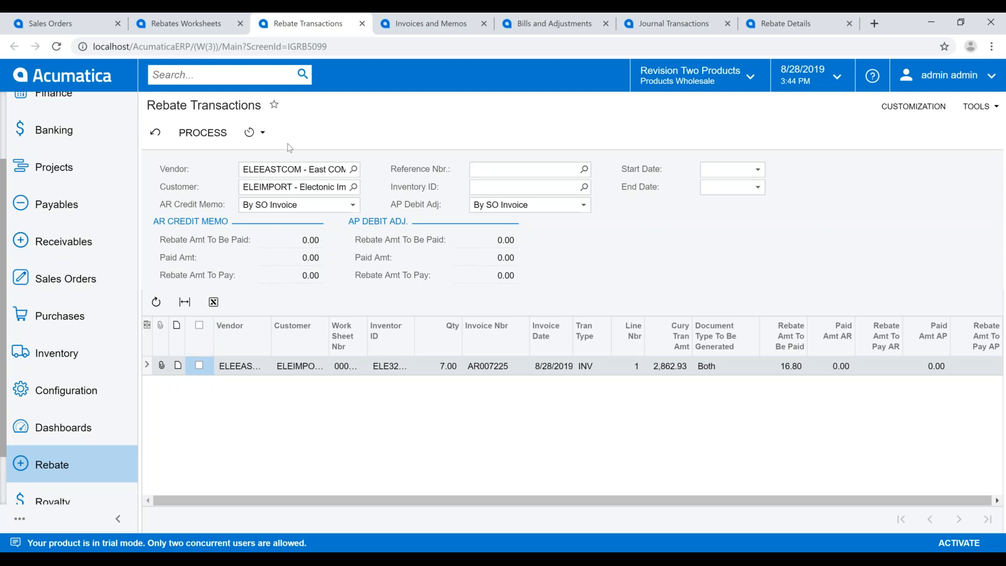
{"action": "left_click", "coordinate": [198, 327]}
{"action": "left_click", "coordinate": [202, 132]}
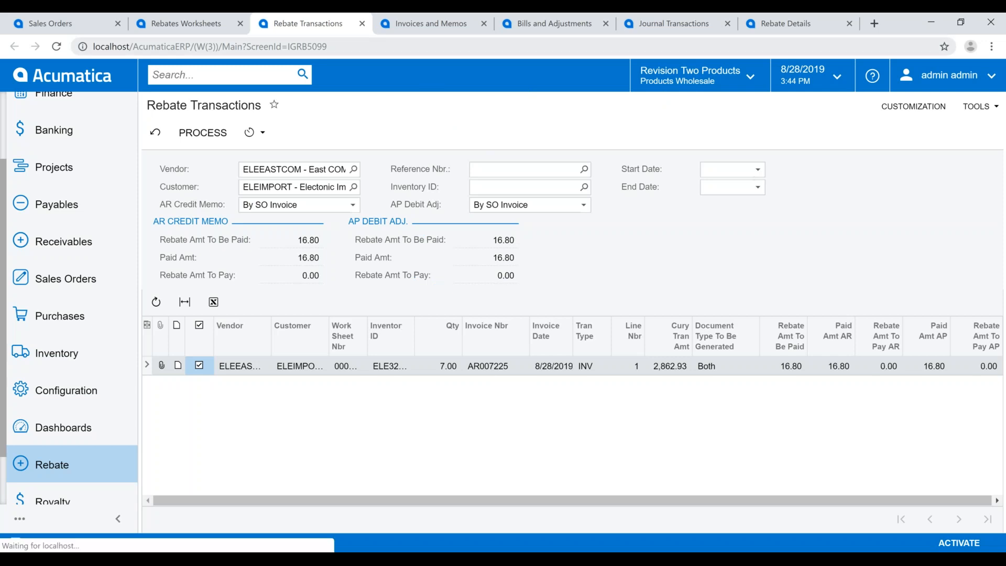
Open credit memo AR007226 from the refreshed Invoices and Memos list and release it.
{"action": "left_click", "coordinate": [436, 25]}
{"action": "left_click", "coordinate": [156, 134]}
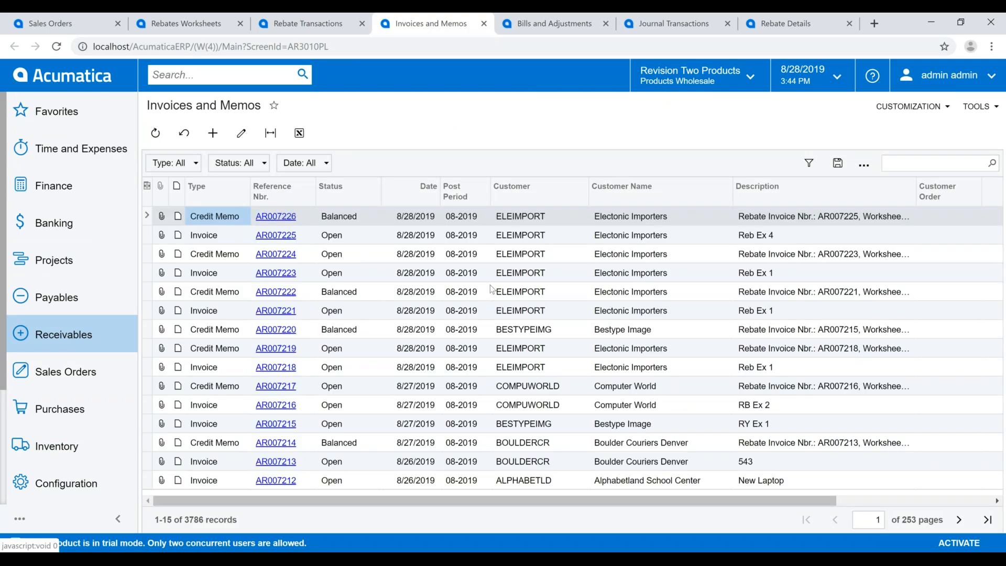
{"action": "left_click", "coordinate": [271, 217]}
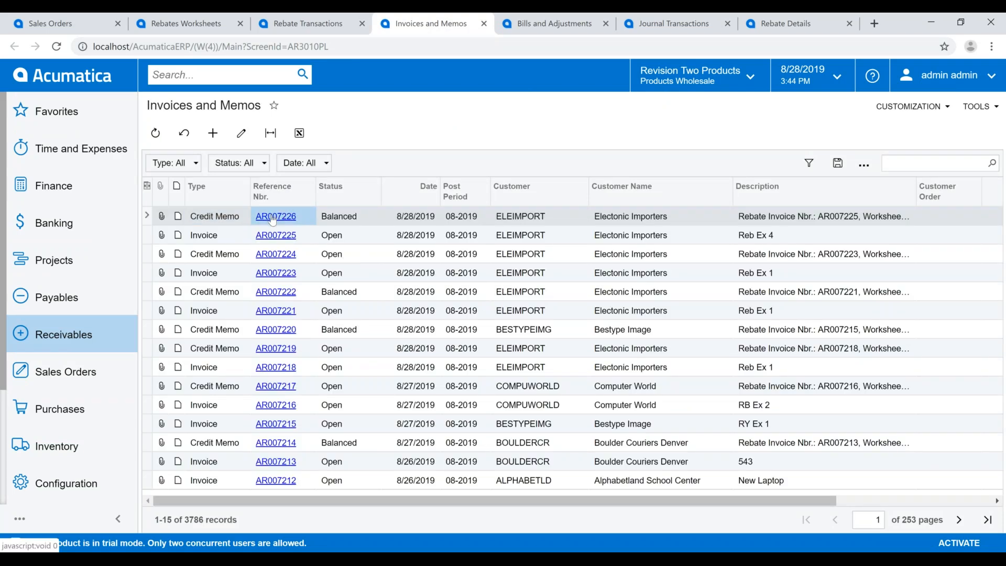
{"action": "left_click", "coordinate": [290, 218]}
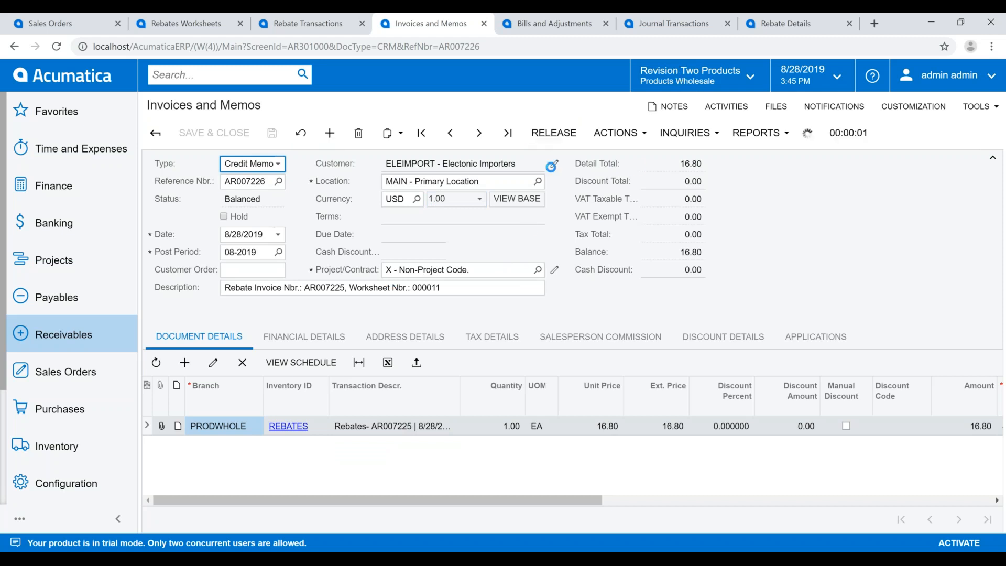
Open debit adjustment 001978 from the refreshed Bills and Adjustments list, take it off hold and release it.
{"action": "left_click", "coordinate": [554, 25]}
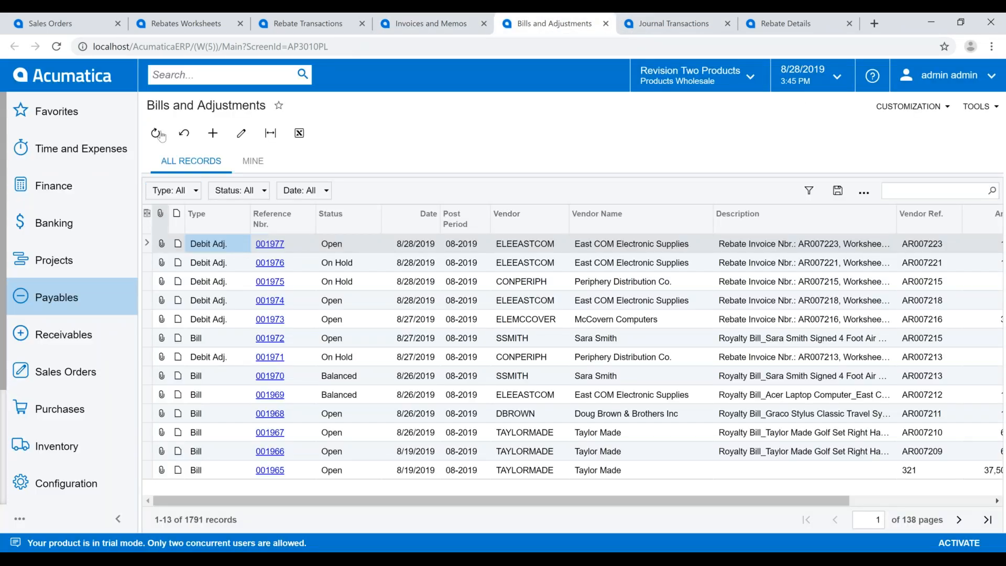
{"action": "left_click", "coordinate": [155, 134]}
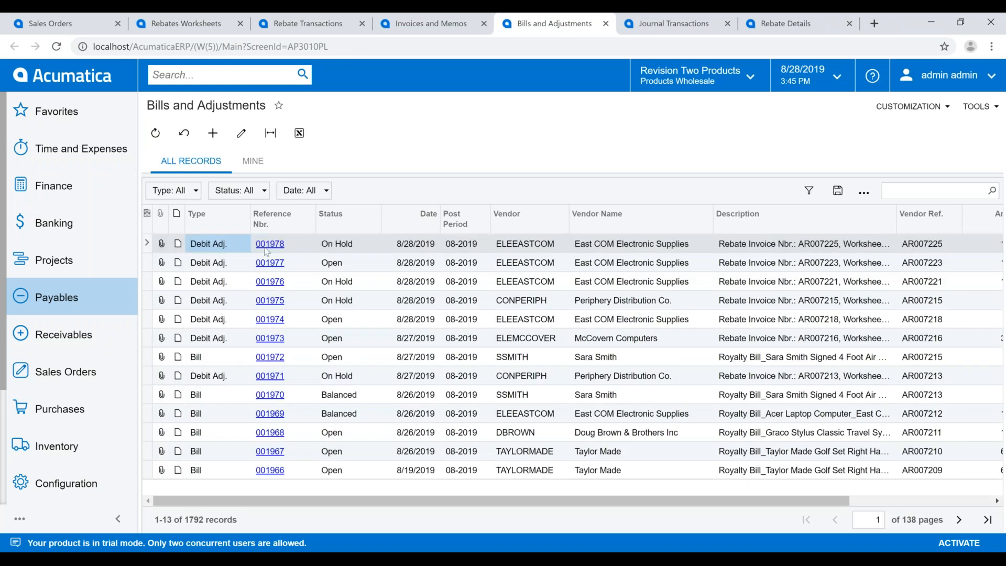
{"action": "left_click", "coordinate": [268, 245]}
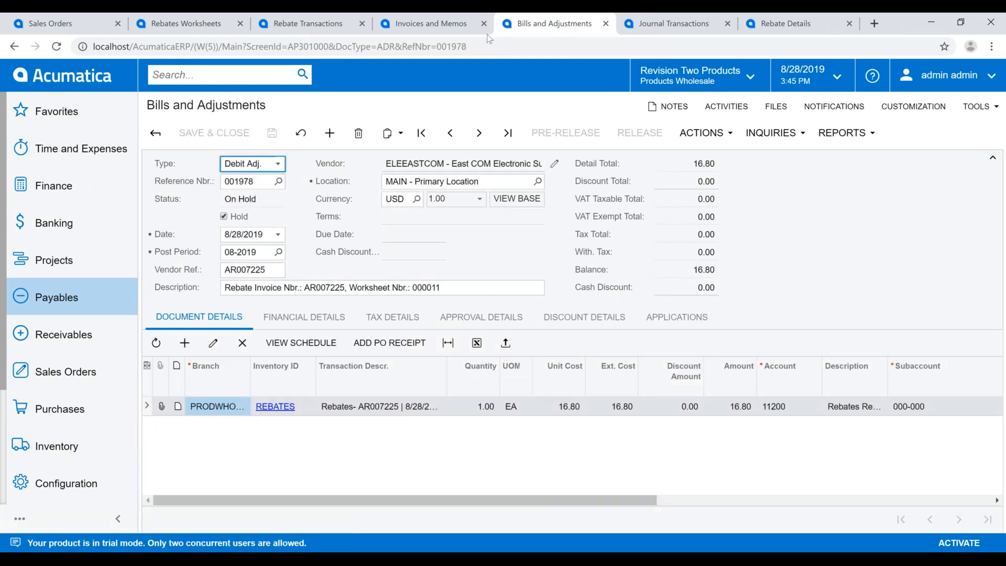
{"action": "left_click", "coordinate": [247, 220]}
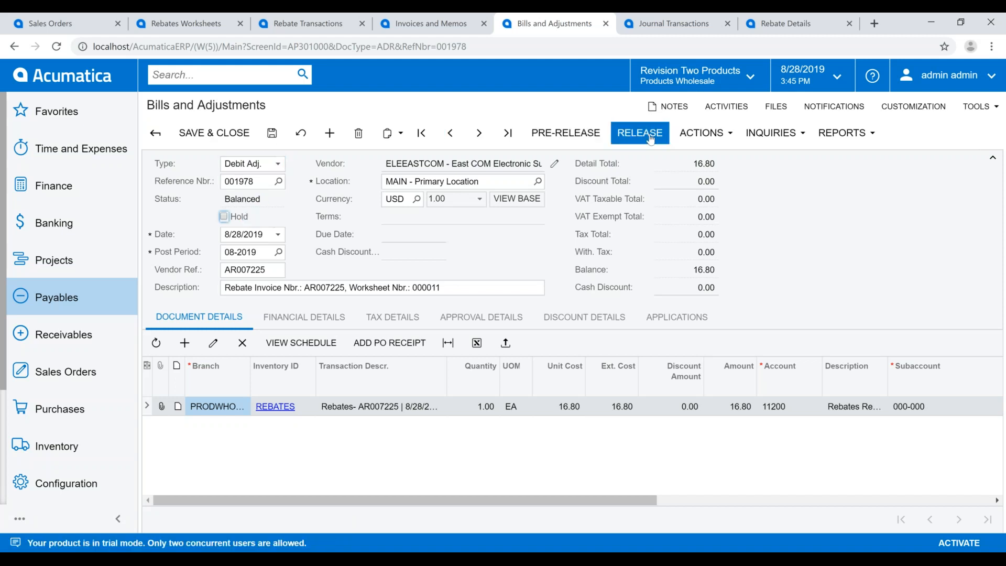
{"action": "left_click", "coordinate": [650, 137]}
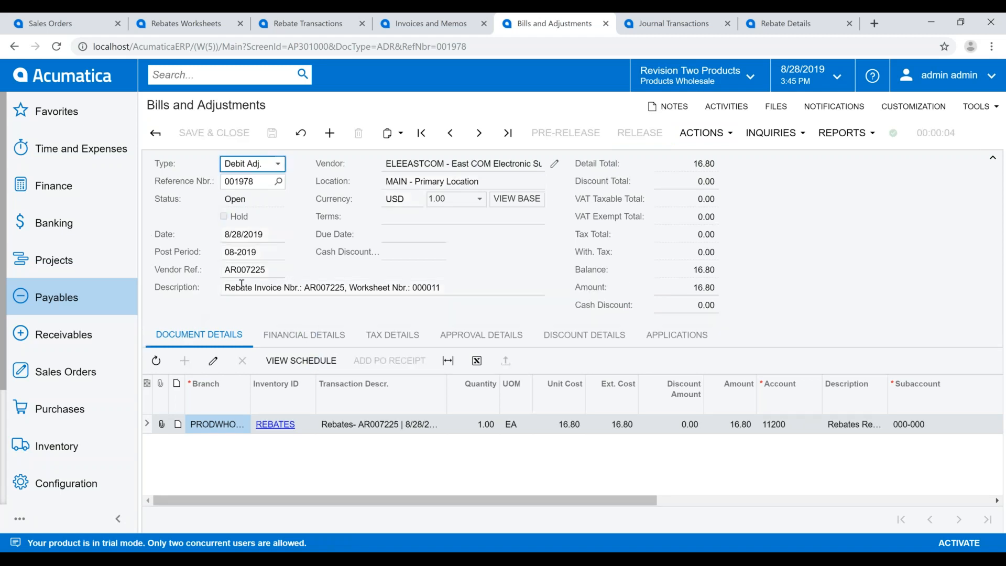
{"action": "left_click", "coordinate": [368, 289]}
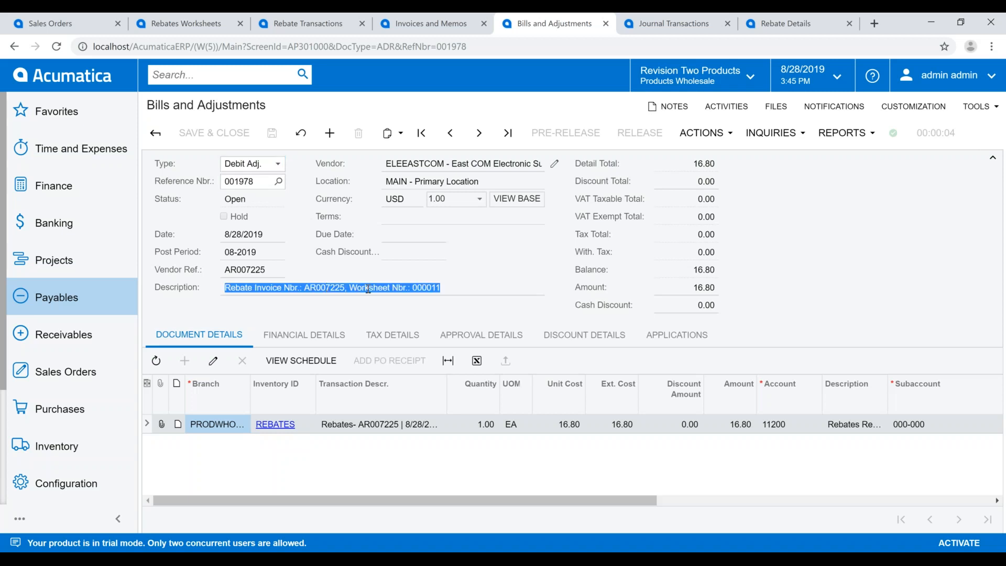
{"action": "left_click", "coordinate": [431, 288]}
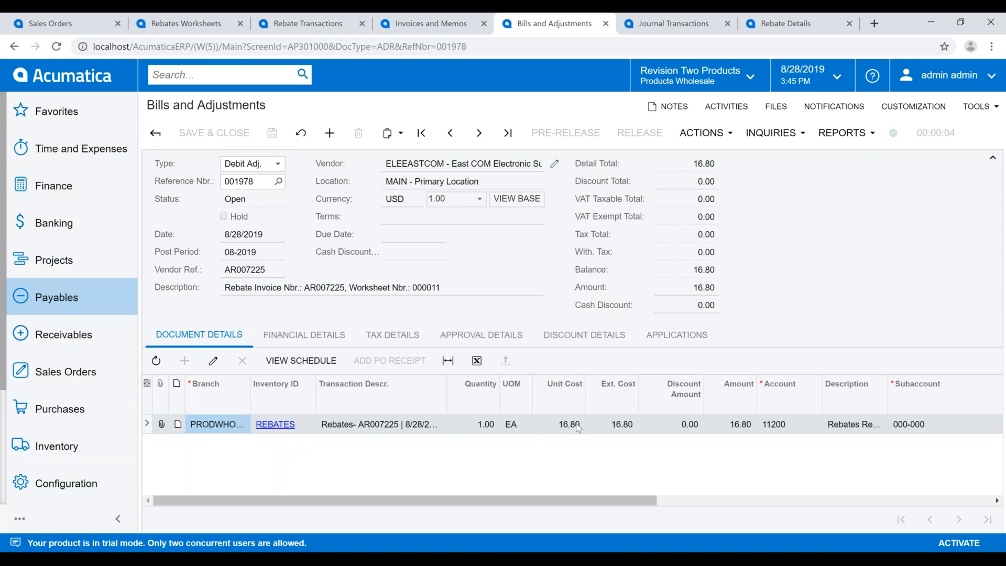
Open AR batch AR006282 from the refreshed Journal Transactions list and review its debit and credit entries.
{"action": "left_click", "coordinate": [676, 24]}
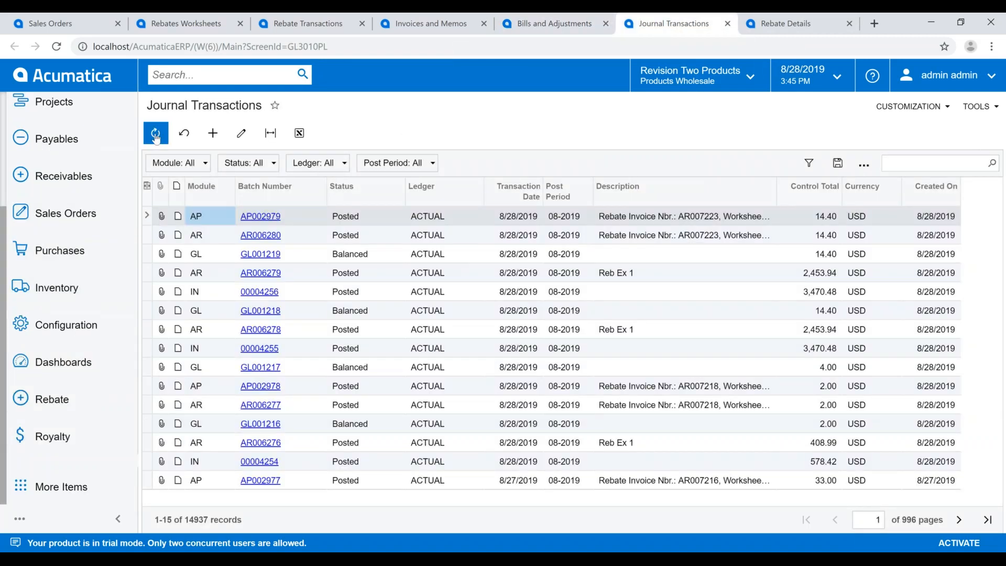
{"action": "left_click", "coordinate": [156, 134]}
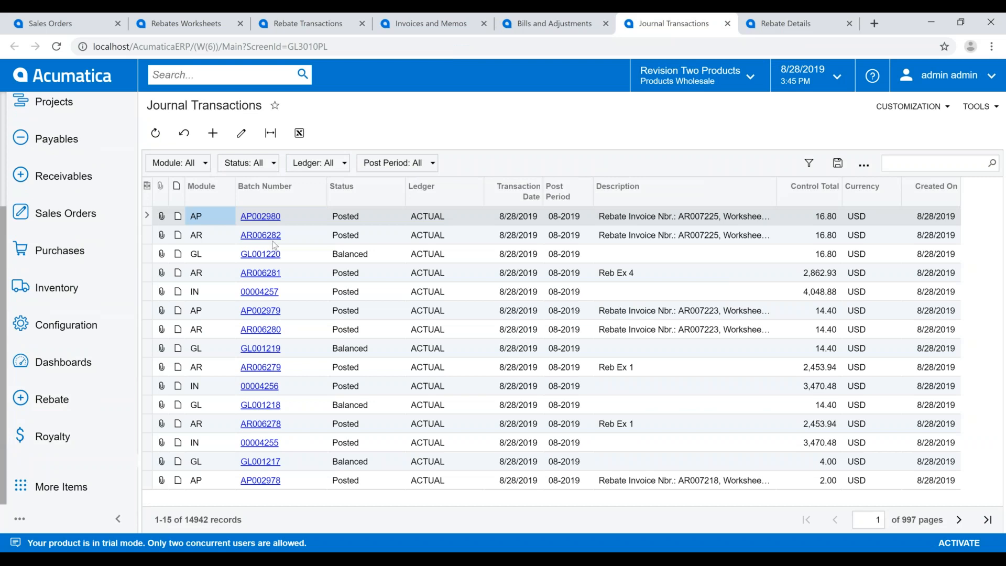
{"action": "left_click", "coordinate": [259, 235]}
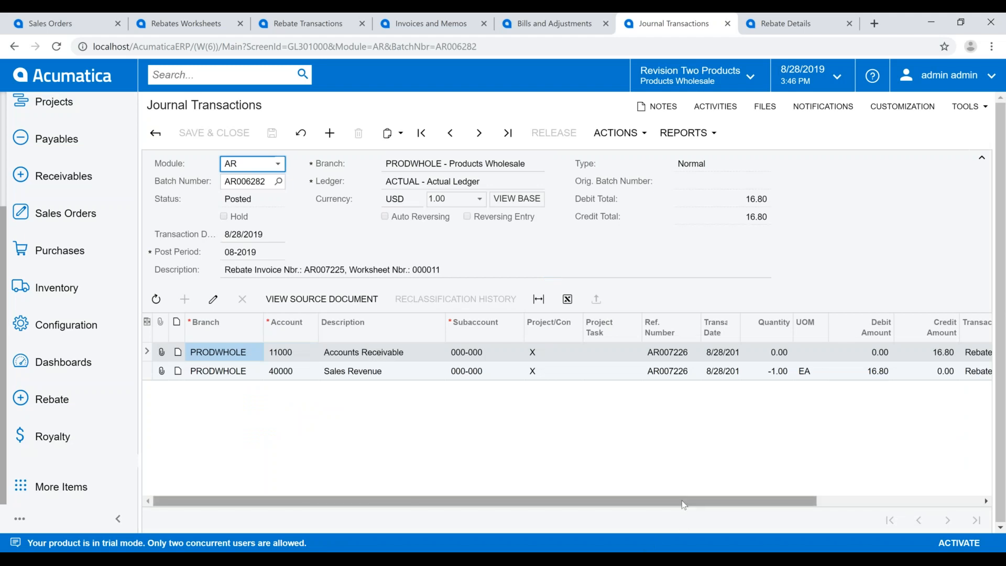
{"action": "left_click_drag", "start_coordinate": [684, 504], "coordinate": [747, 504]}
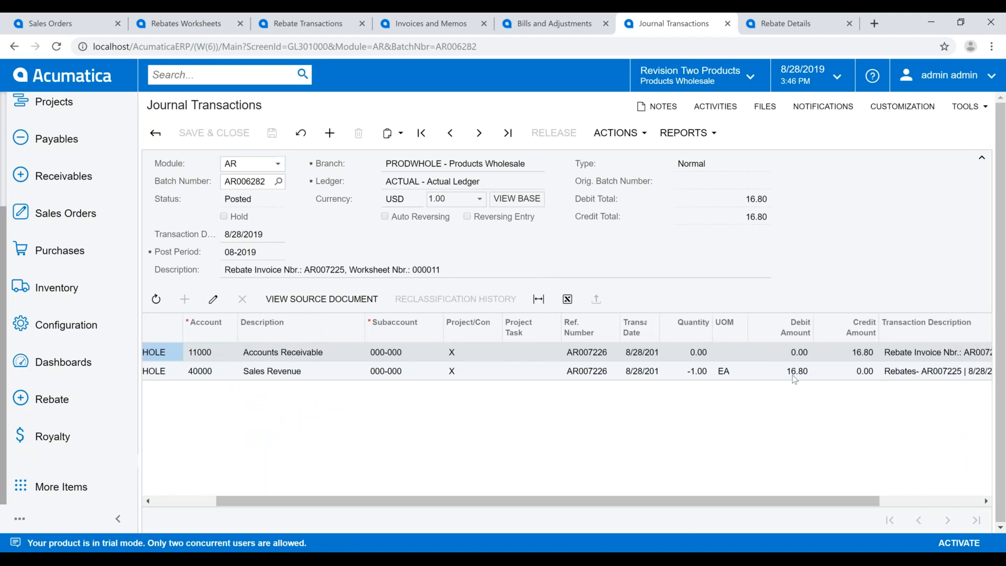
{"action": "left_click_drag", "start_coordinate": [608, 503], "coordinate": [414, 505]}
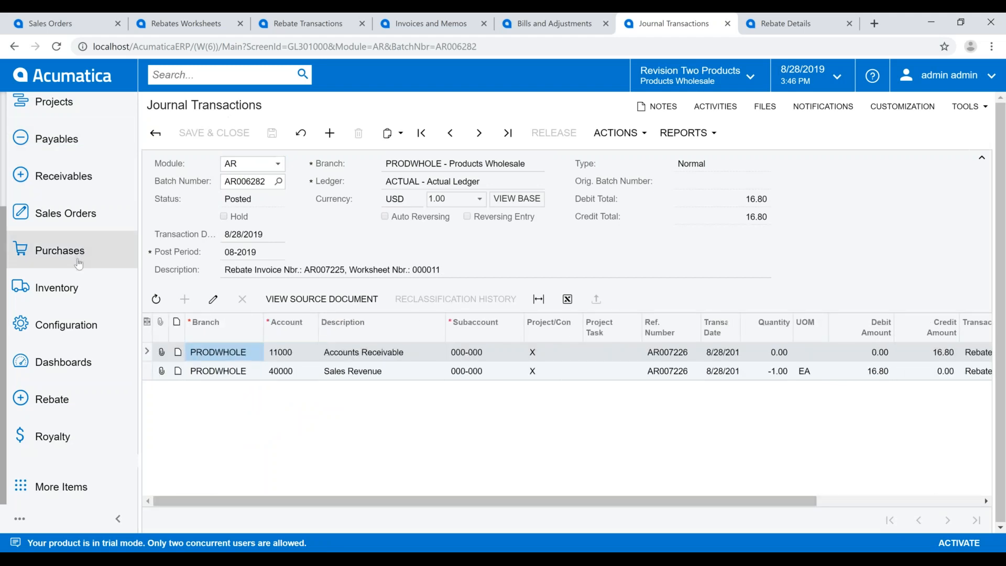
Return to the journal list, open AP batch AP002980 and review its debit and credit entries.
{"action": "left_click", "coordinate": [155, 132]}
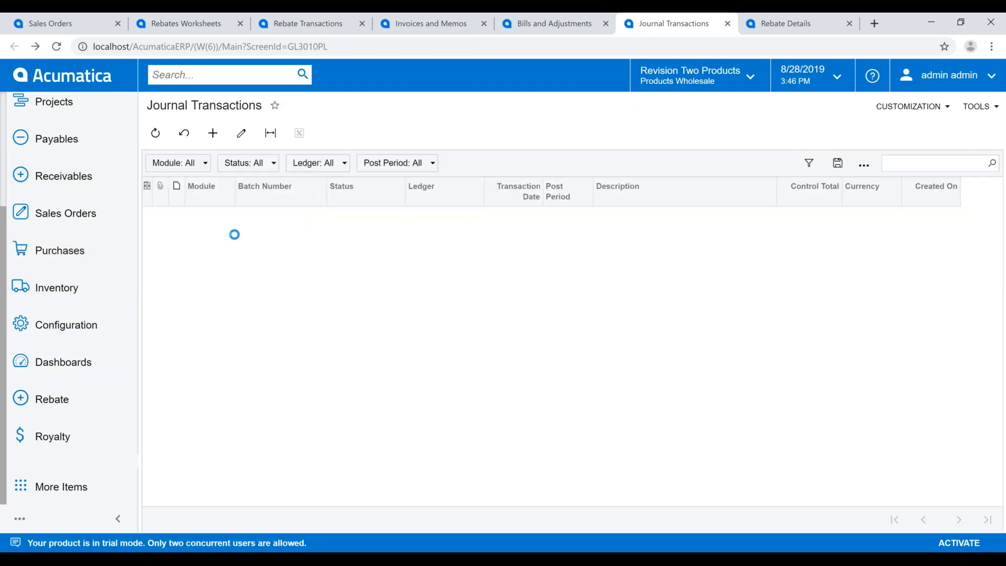
{"action": "left_click", "coordinate": [260, 217]}
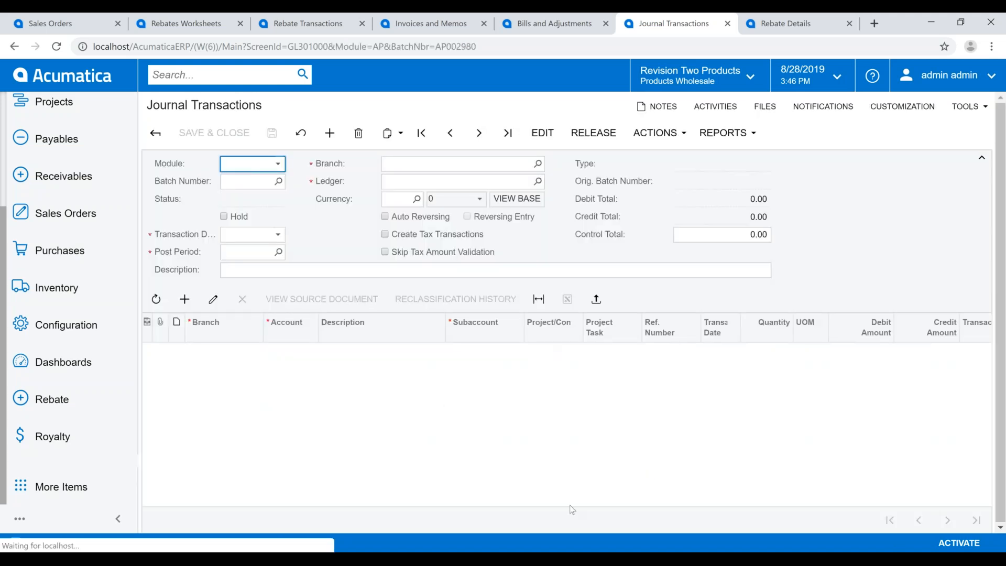
{"action": "left_click_drag", "start_coordinate": [476, 500], "coordinate": [542, 501]}
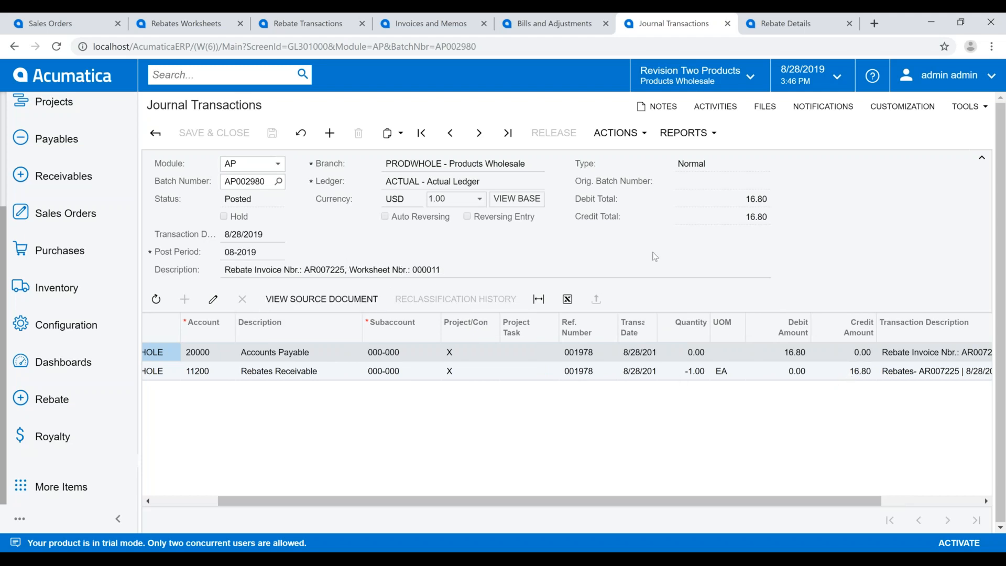
Run the Rebate Details report for vendor ELEEASTCOM from 8/1/2019 to 8/28/2019 with Show All Records enabled.
{"action": "left_click", "coordinate": [798, 25]}
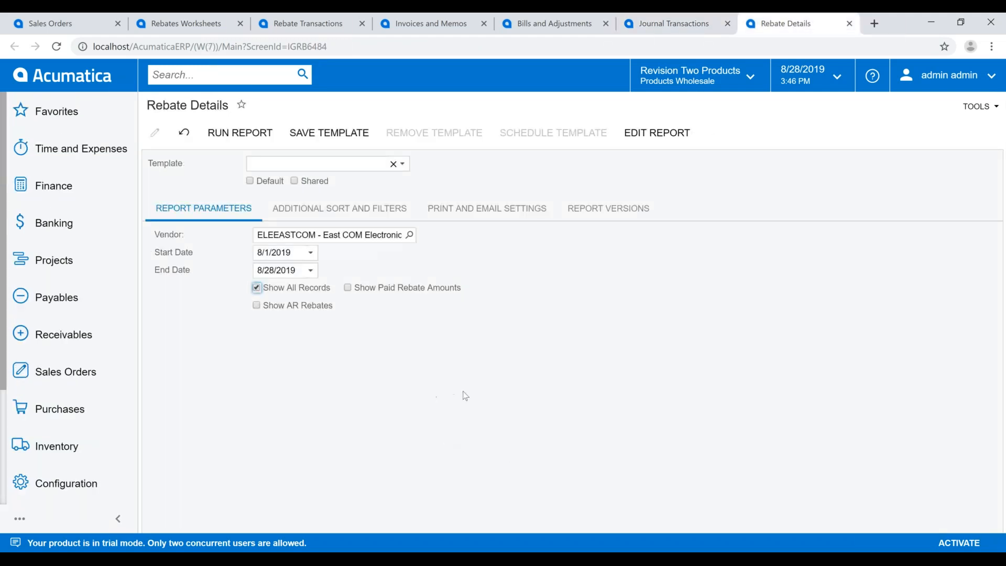
{"action": "left_click", "coordinate": [239, 132]}
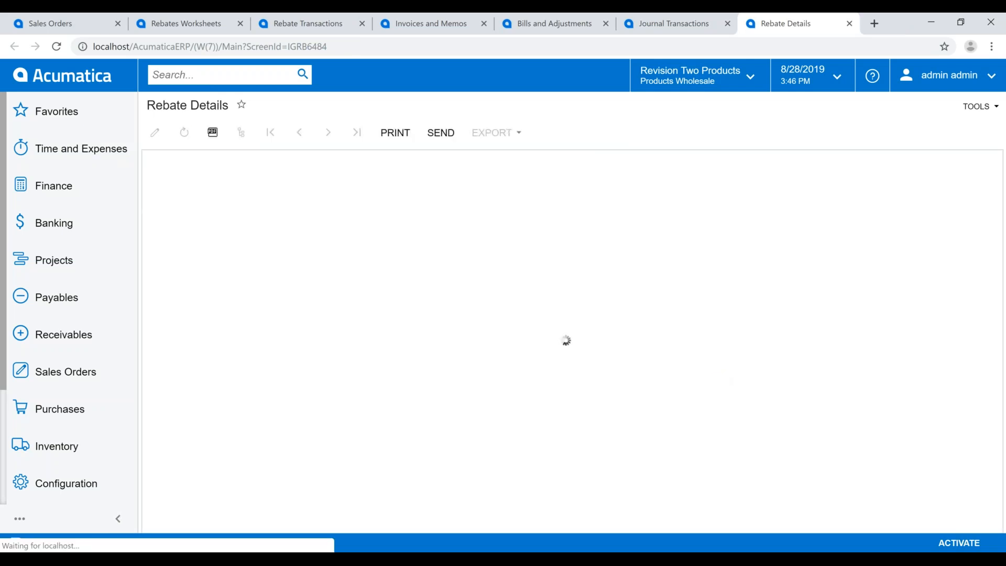